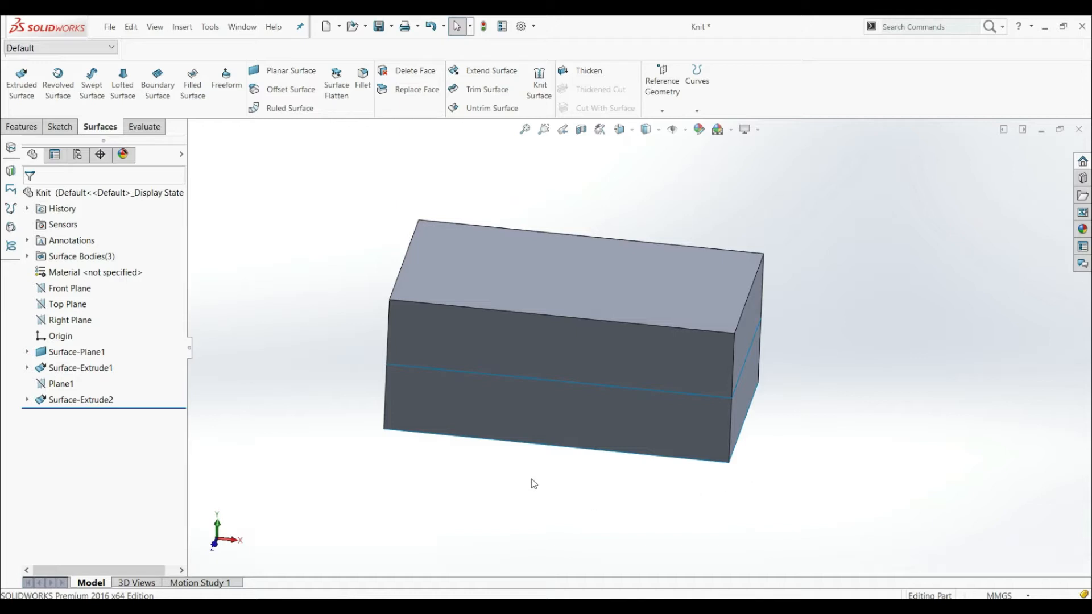
Examine the part's three surface bodies one by one, highlighting the base plane surface and the two extruded surfaces
middle_click_drag(438, 403, 455, 454)
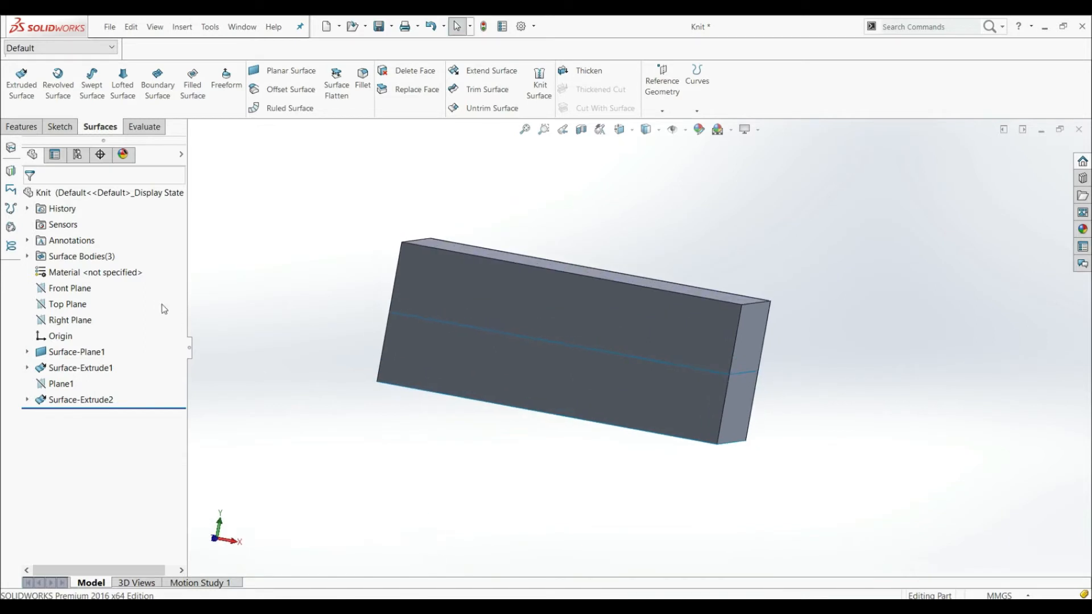
left_click(28, 257)
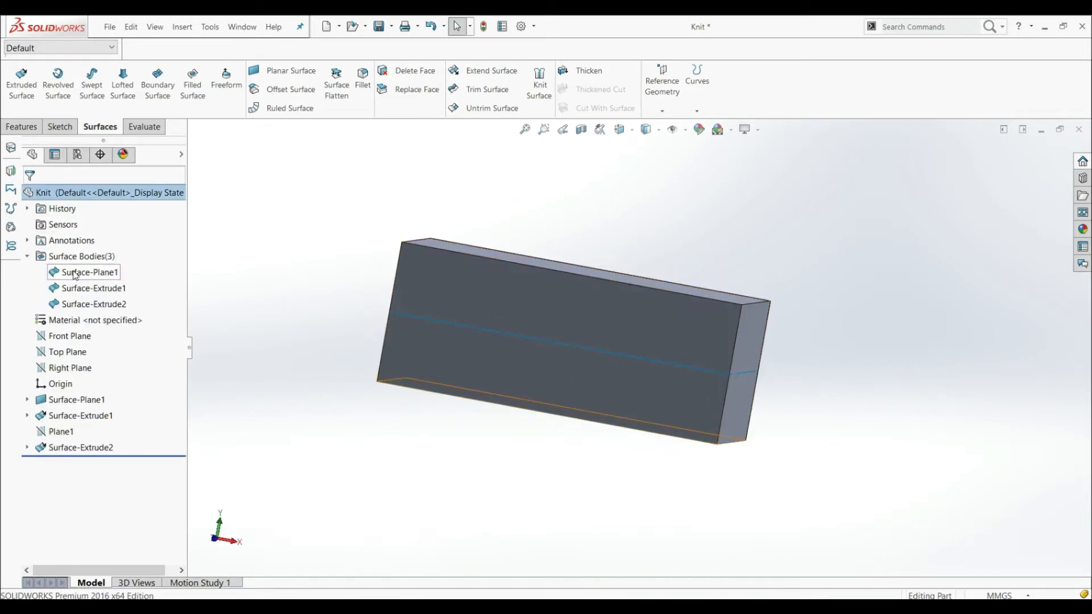
left_click(97, 274)
middle_click_drag(280, 440, 295, 366)
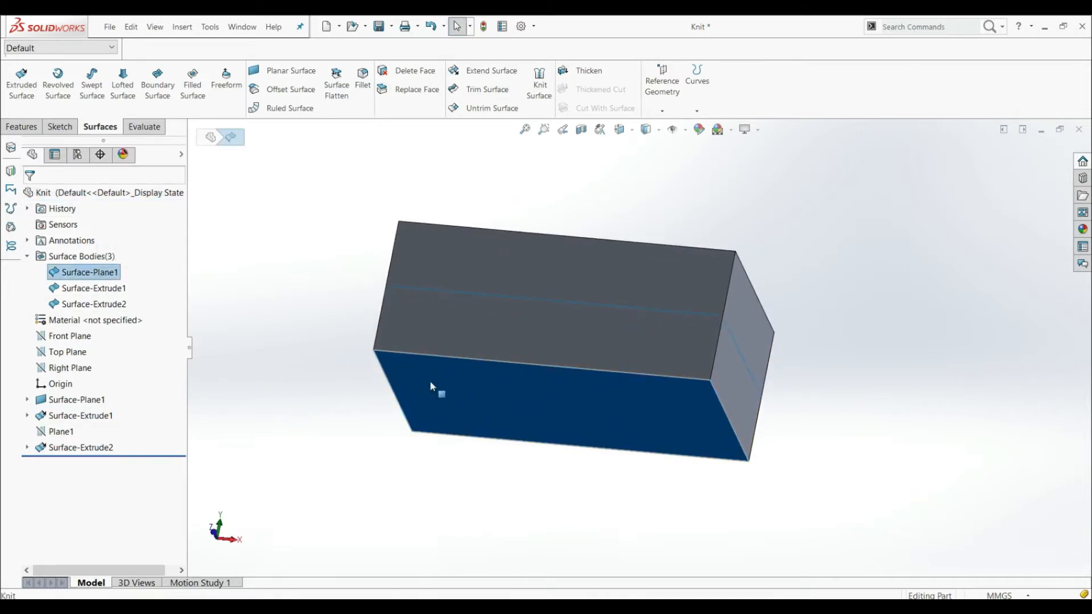
left_click(104, 289)
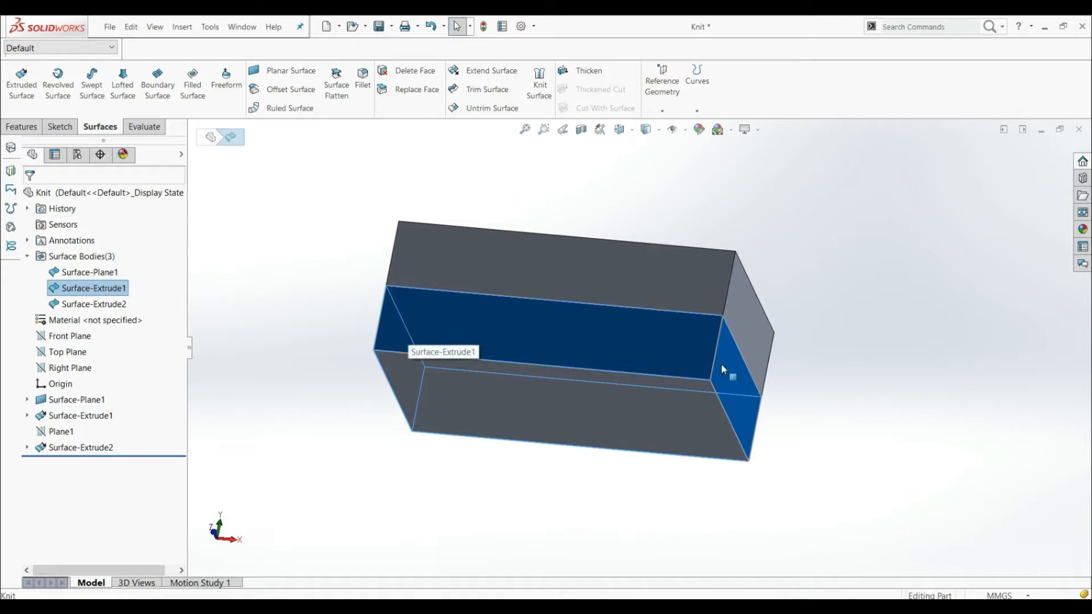
left_click(91, 304)
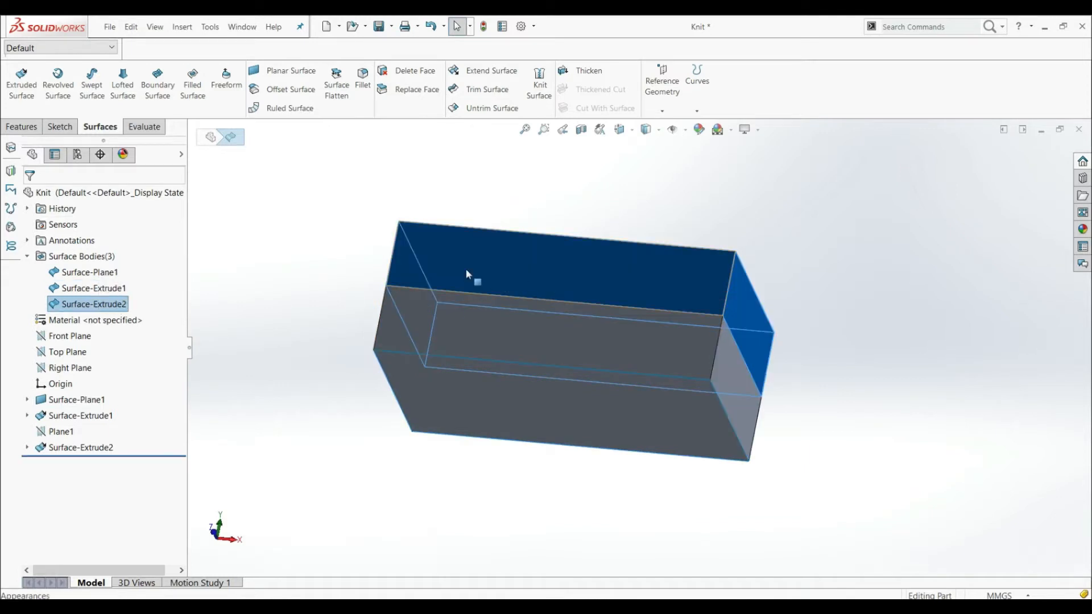
left_click(276, 245)
middle_click_drag(276, 246, 347, 335)
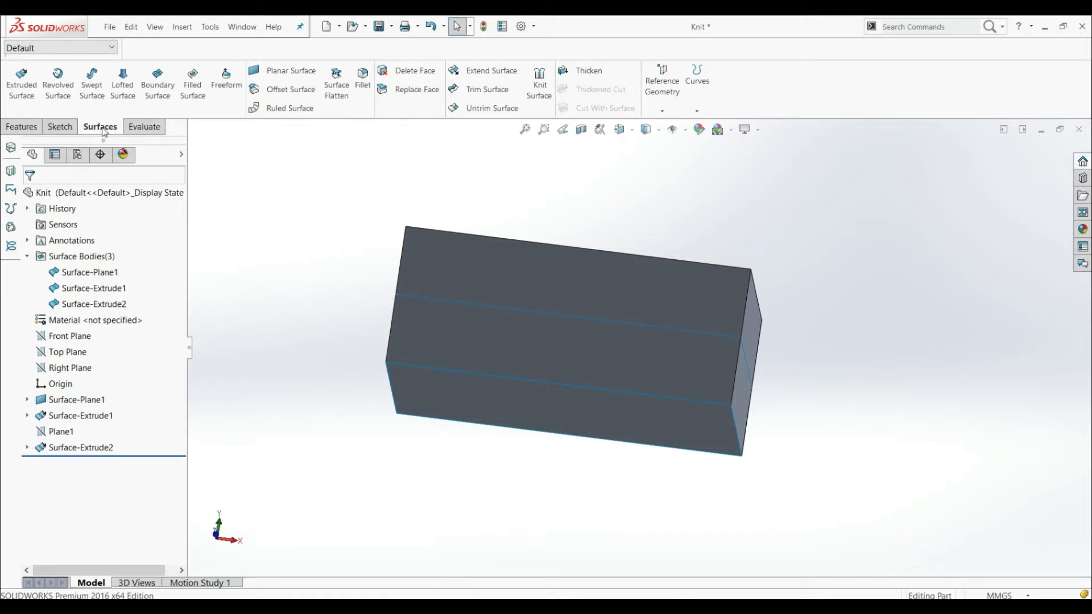
Knit the bottom planar surface Surface-Plane1 and the lower extruded surface Surface-Extrude1 together
left_click(545, 99)
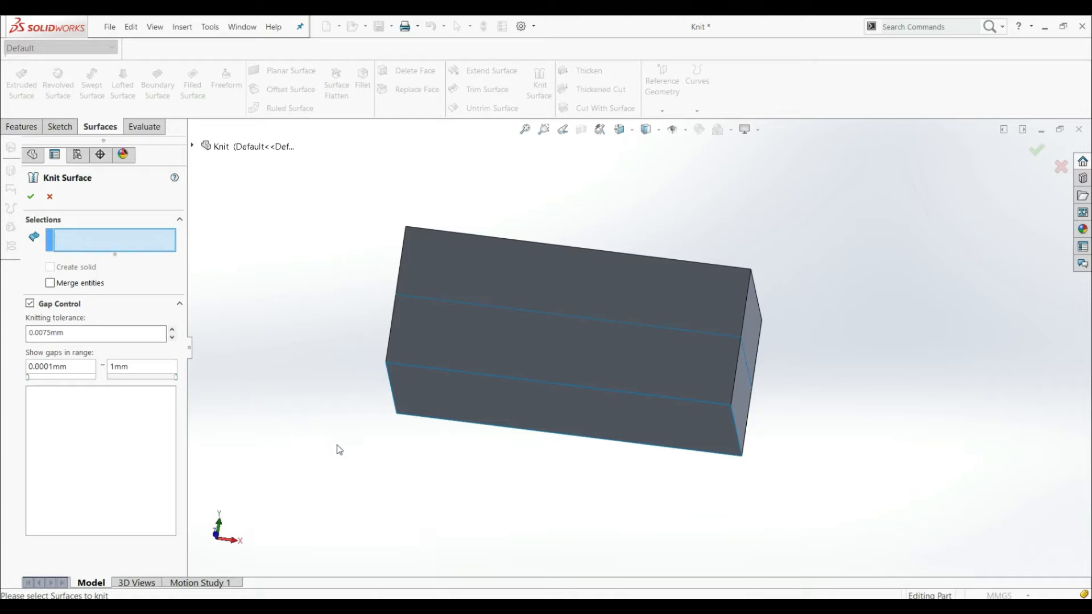
left_click(448, 405)
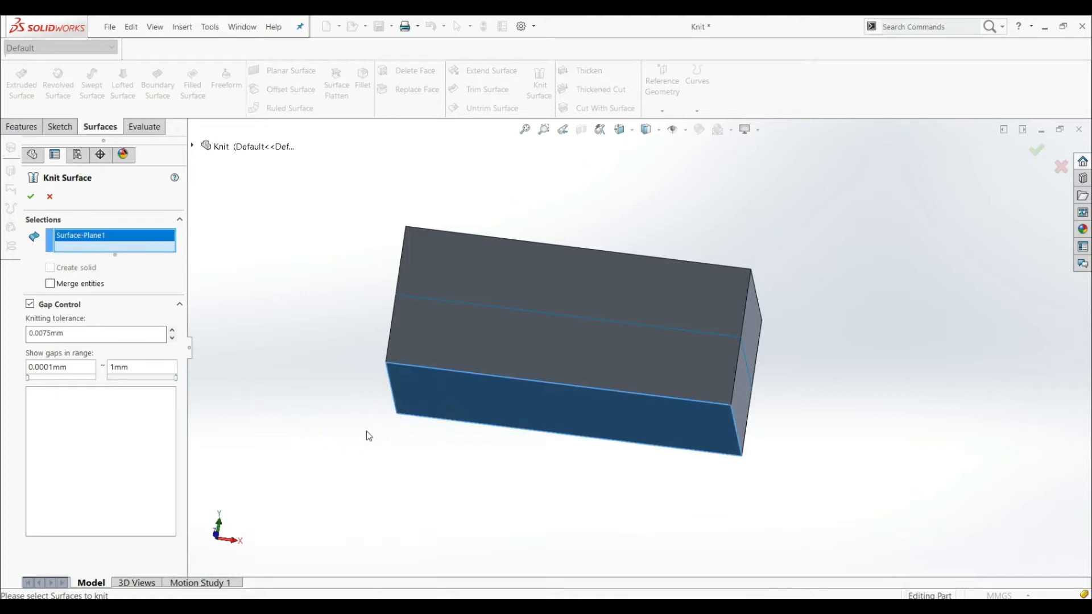
left_click(446, 334)
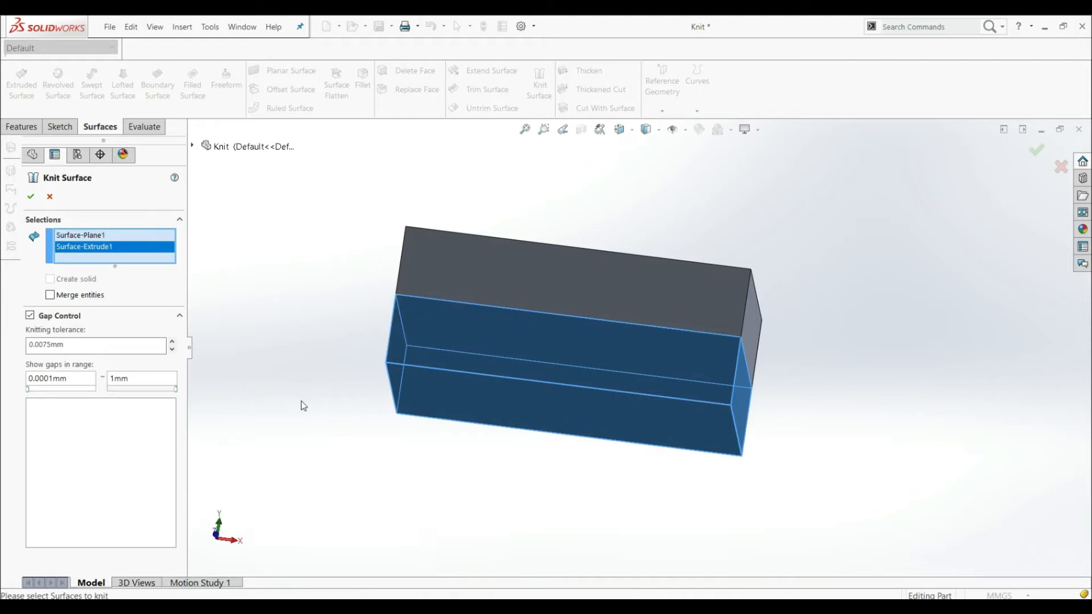
left_click(32, 198)
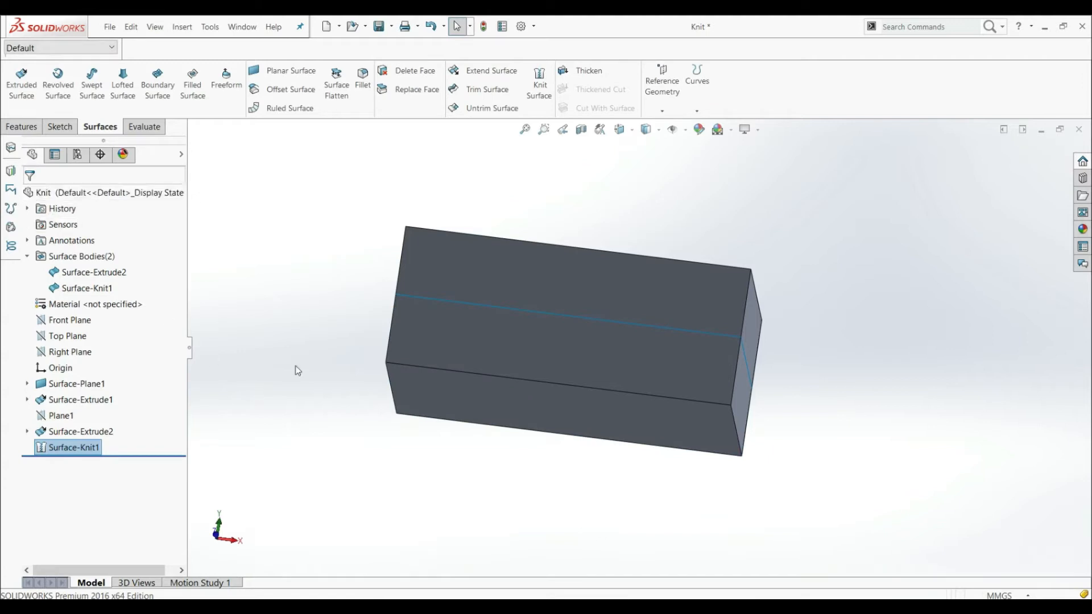
Inspect the two remaining surface bodies and the seam between the upper extrusion and the knitted lower body
left_click(69, 277)
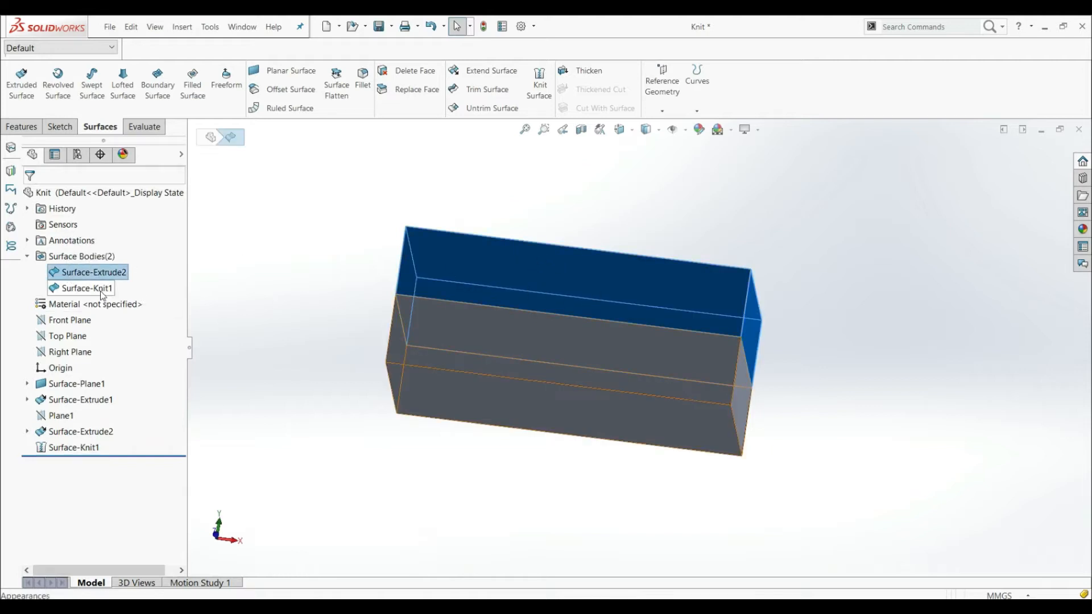
left_click(85, 288)
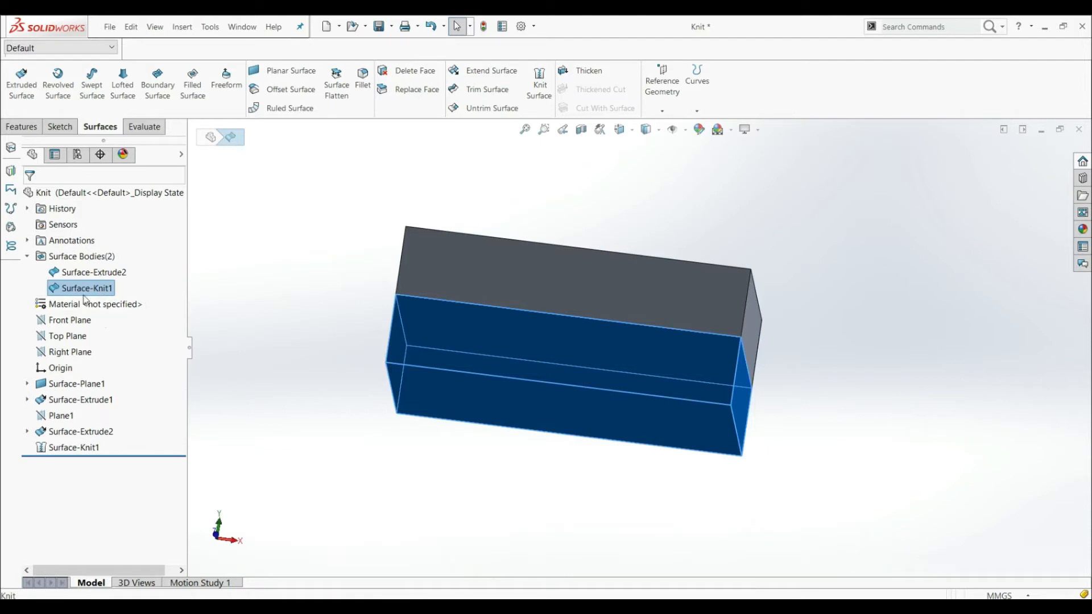
left_click(250, 354)
middle_click_drag(274, 356, 388, 312)
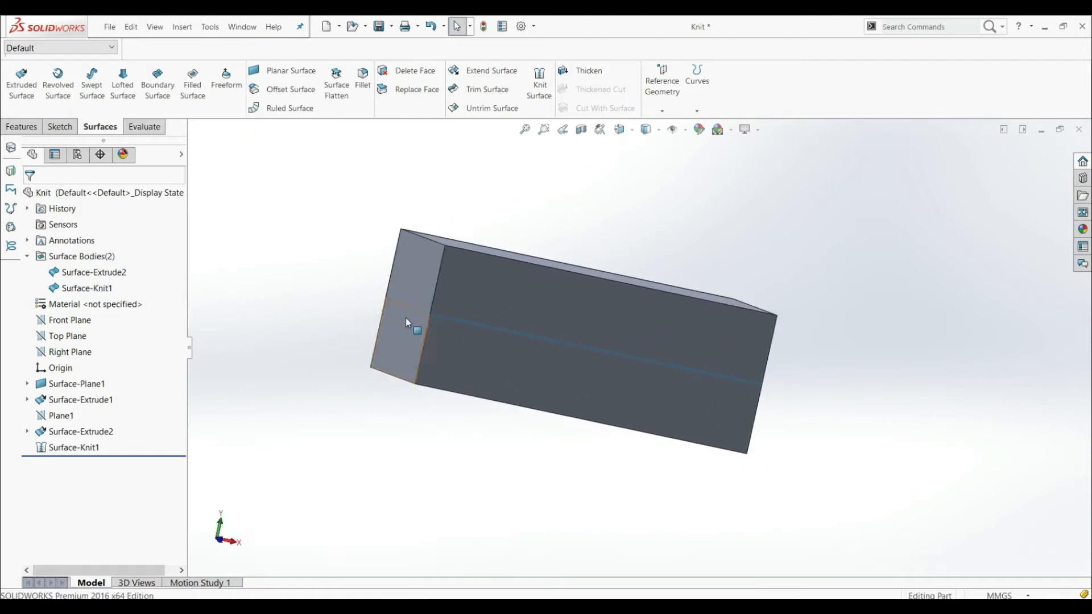
left_click(458, 340)
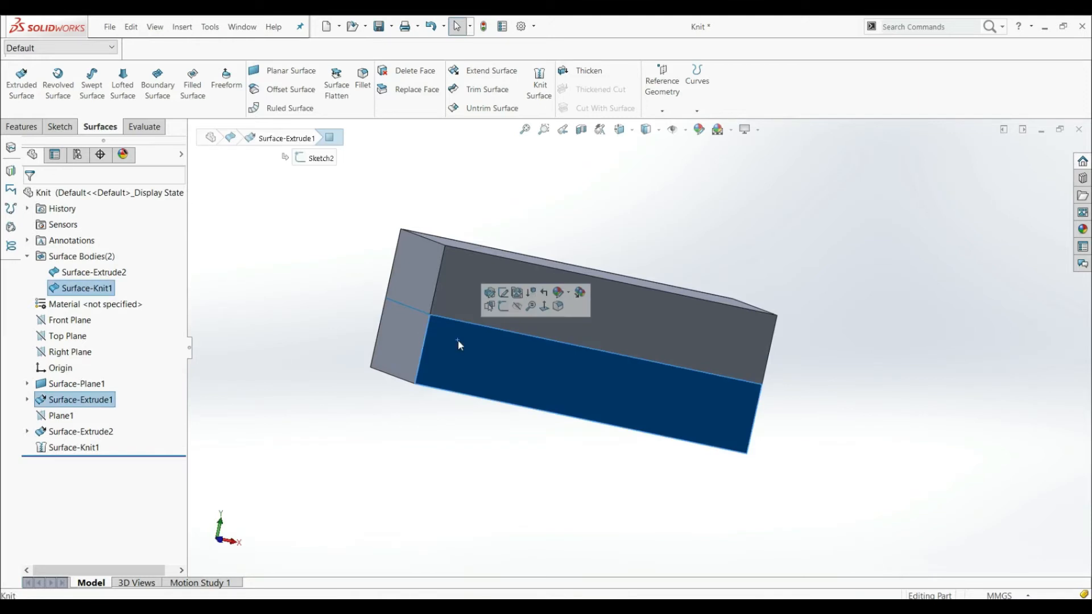
left_click(462, 280)
left_click(329, 231)
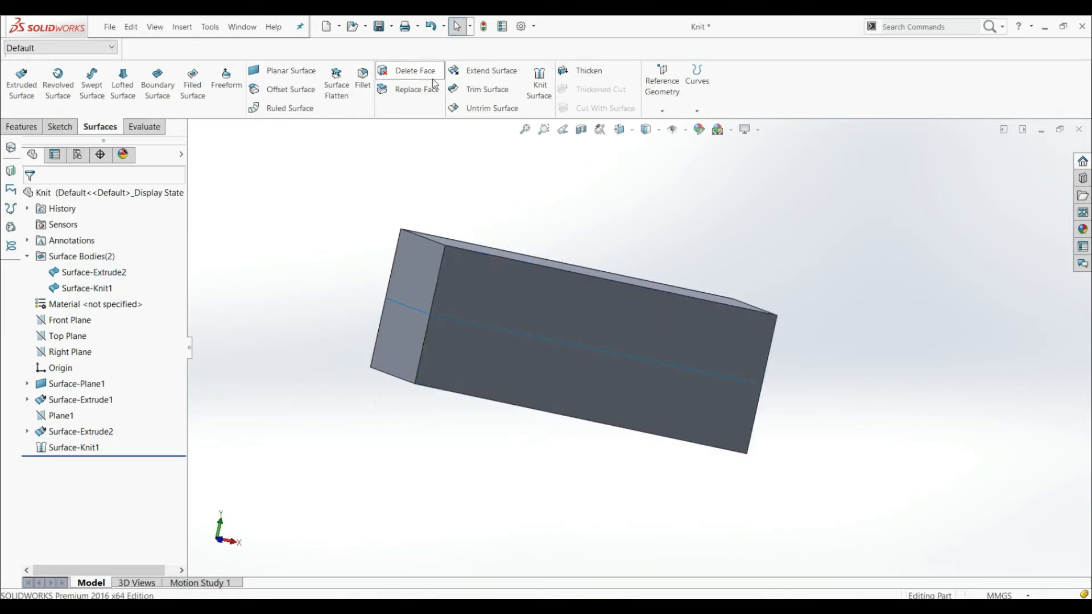
Try to knit Surface-Knit1 and the upper extruded surface Surface-Extrude2 using the preset gap control settings
left_click(535, 91)
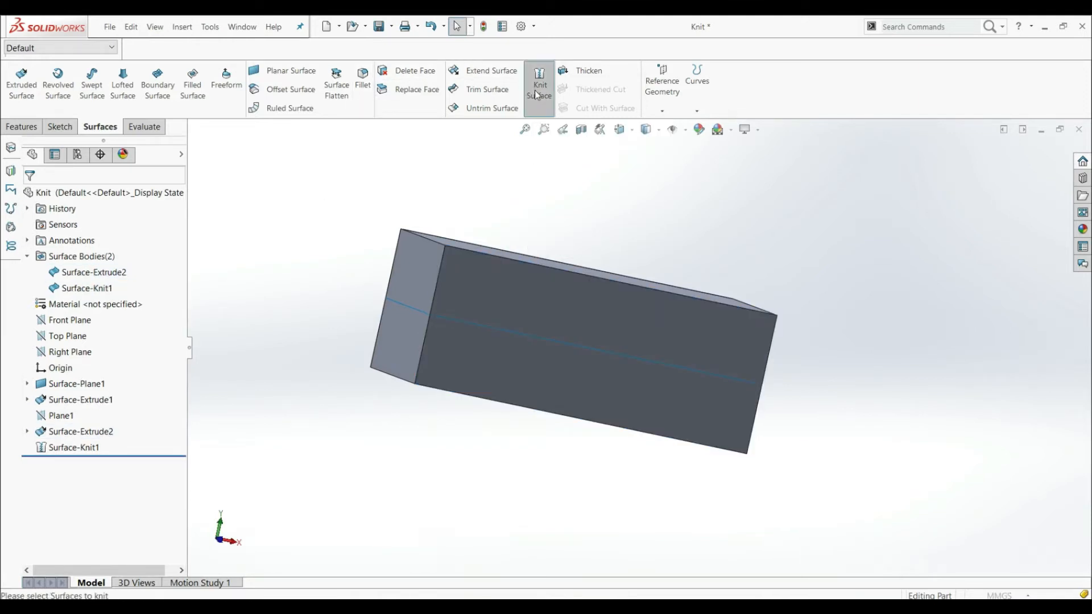
left_click(463, 367)
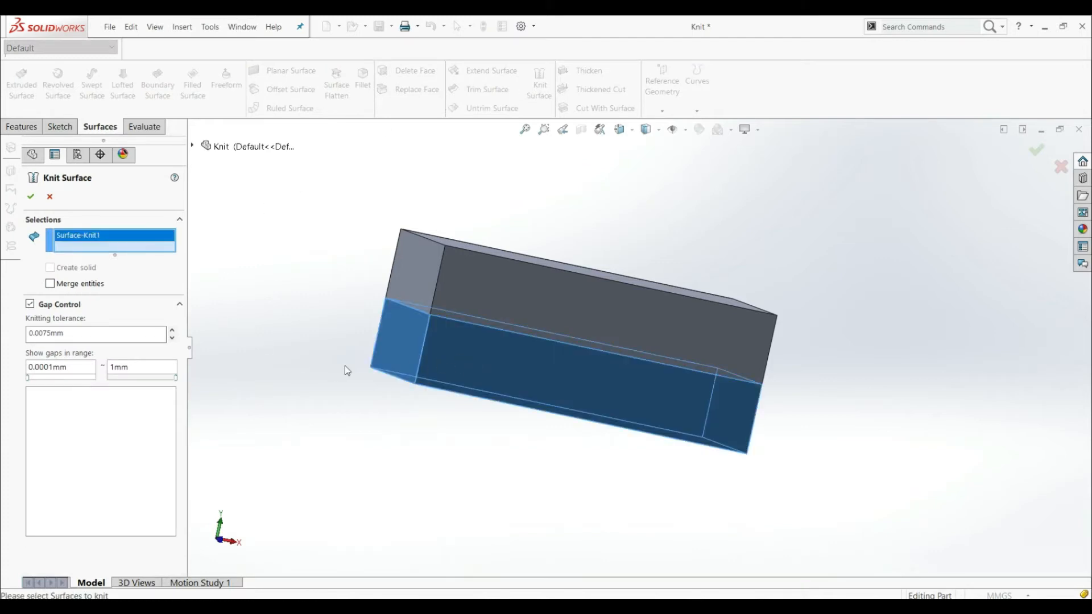
left_click(499, 302)
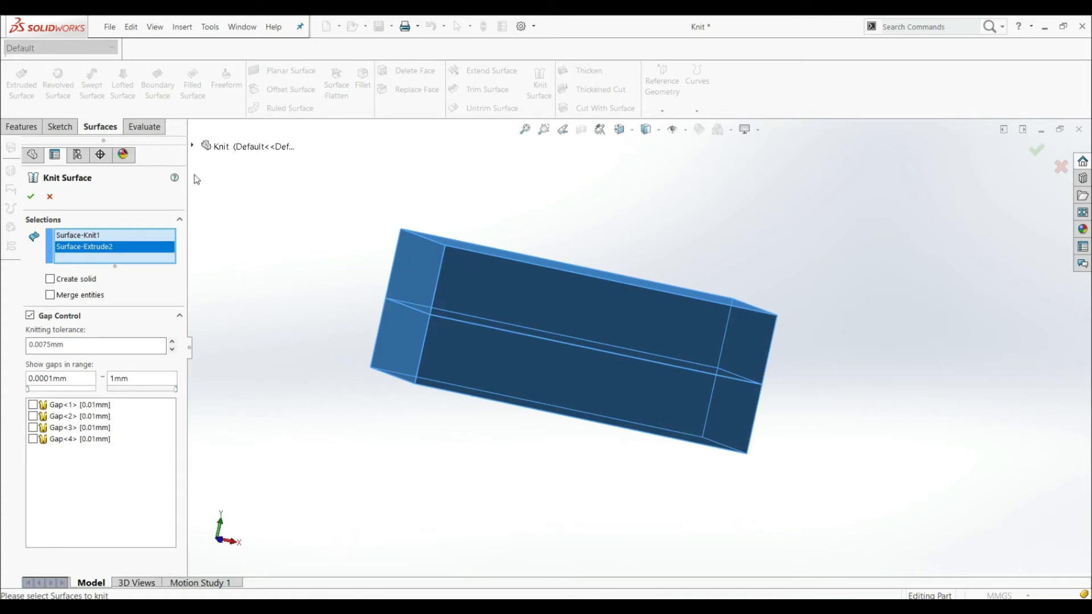
left_click(32, 197)
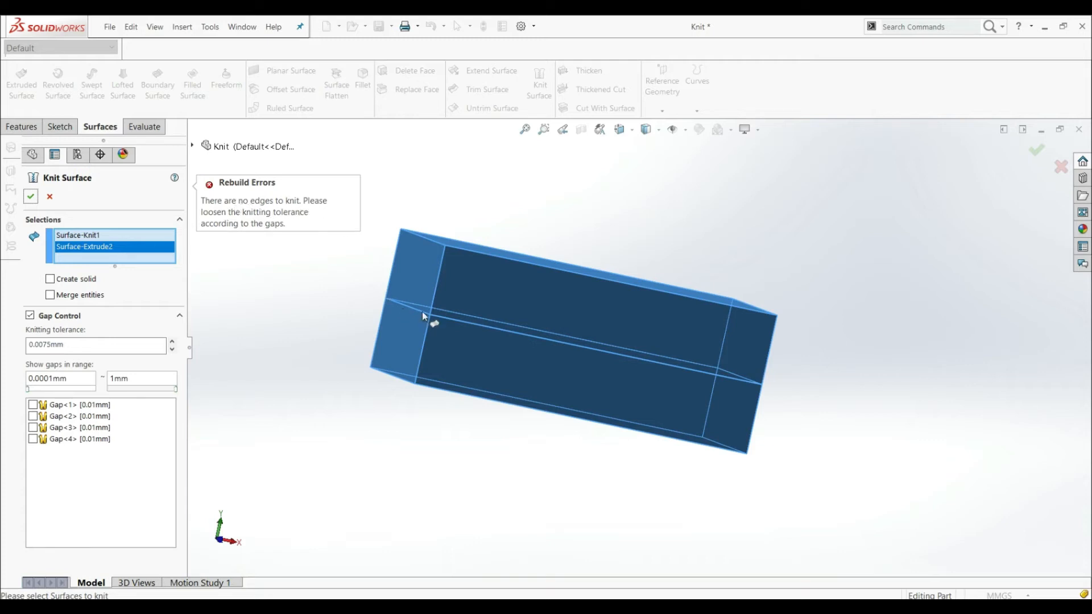
Examine the seam between the upper and lower surfaces closely at a corner of the box for a gap
scroll(455, 328, "down", 8)
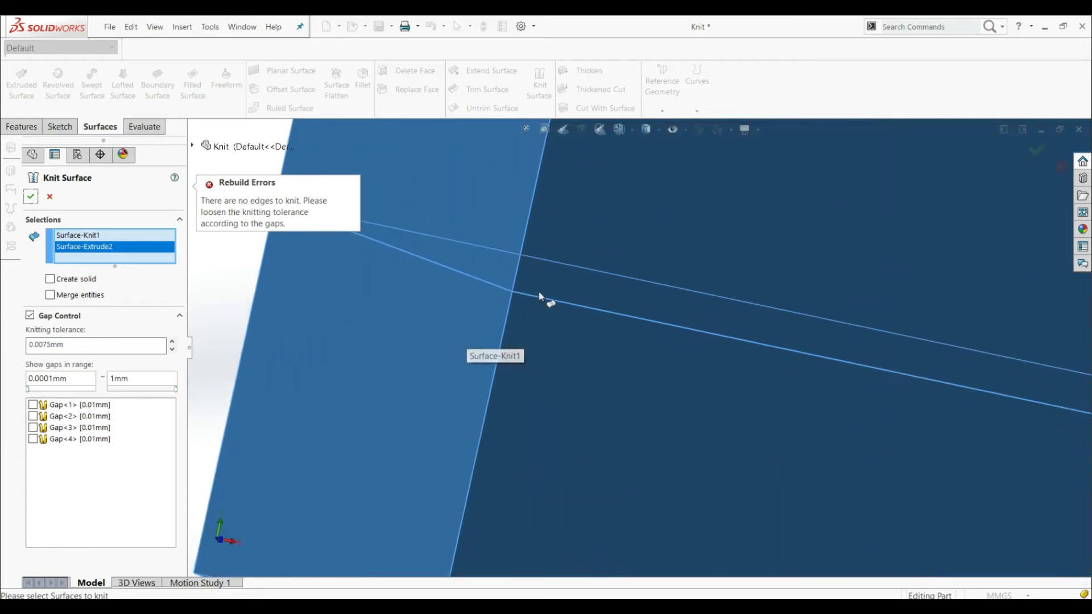
scroll(536, 329, "down", 6)
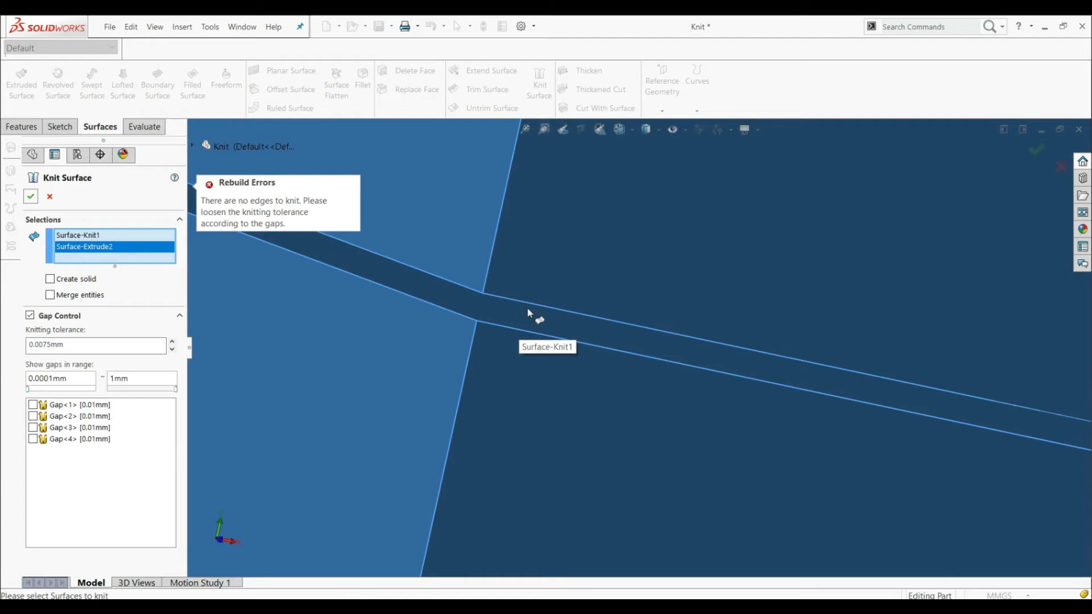
scroll(456, 365, "up", 8)
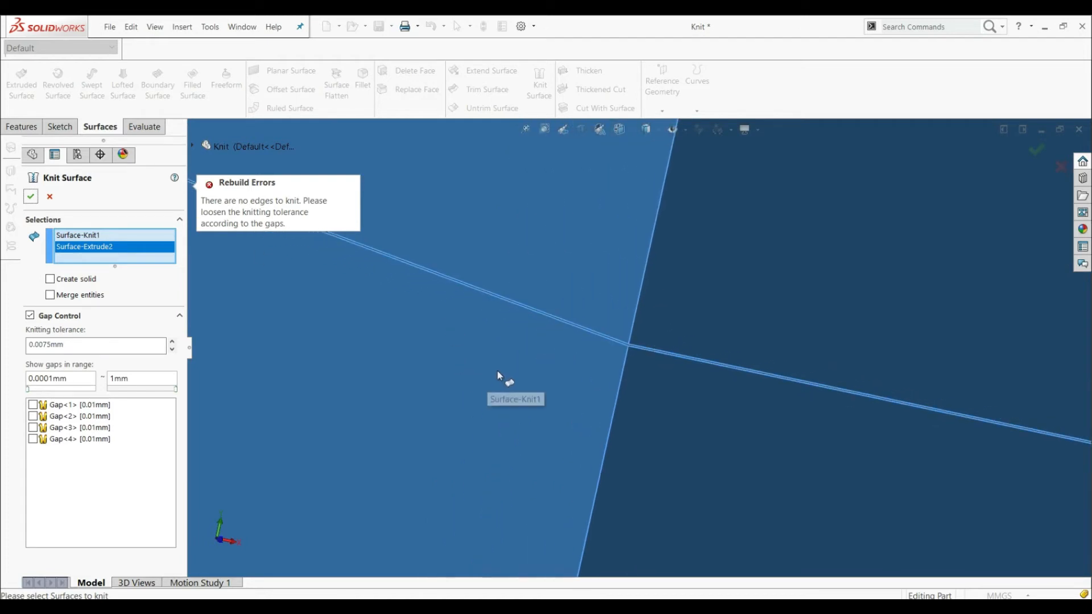
scroll(596, 349, "up", 5)
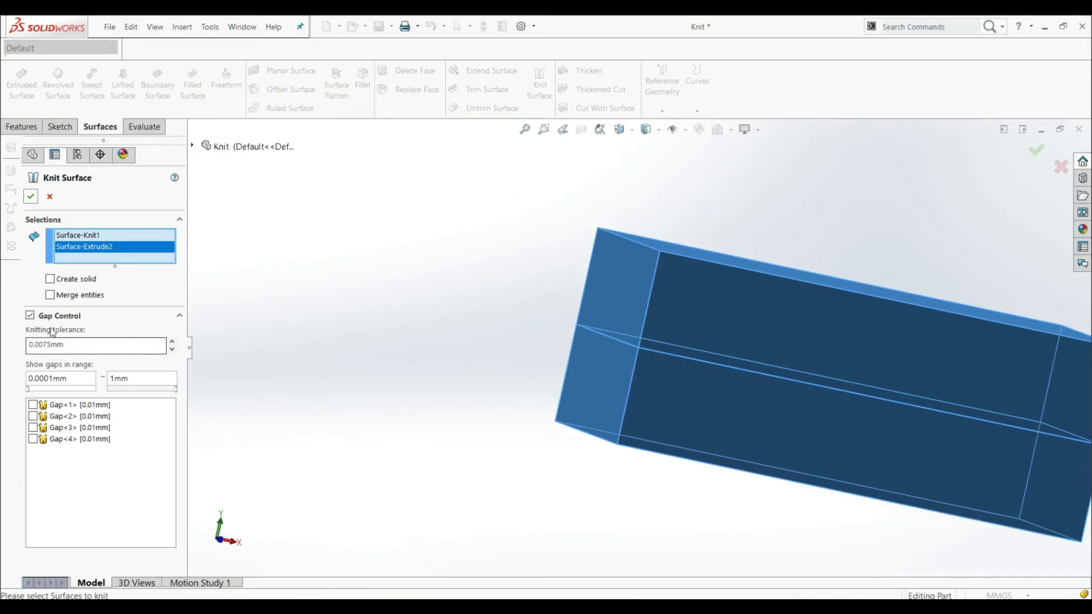
scroll(983, 466, "up", 5)
scroll(981, 462, "down", 5)
scroll(515, 292, "up", 5)
scroll(501, 302, "down", 4)
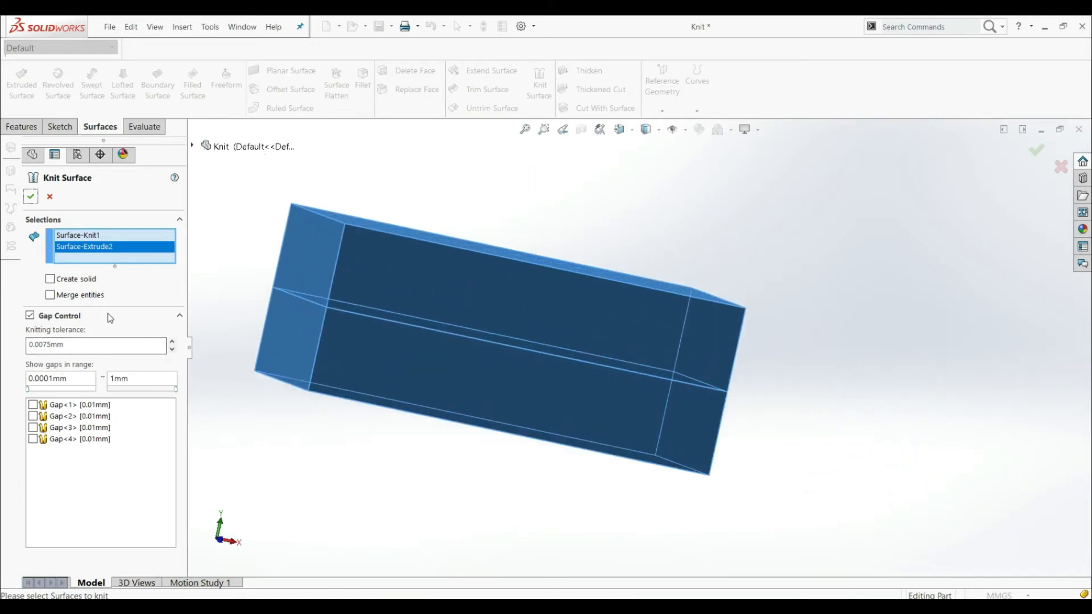
Review the four listed gaps one by one on the model, along with the gap display range
left_click(59, 405)
middle_click_drag(476, 338, 480, 411)
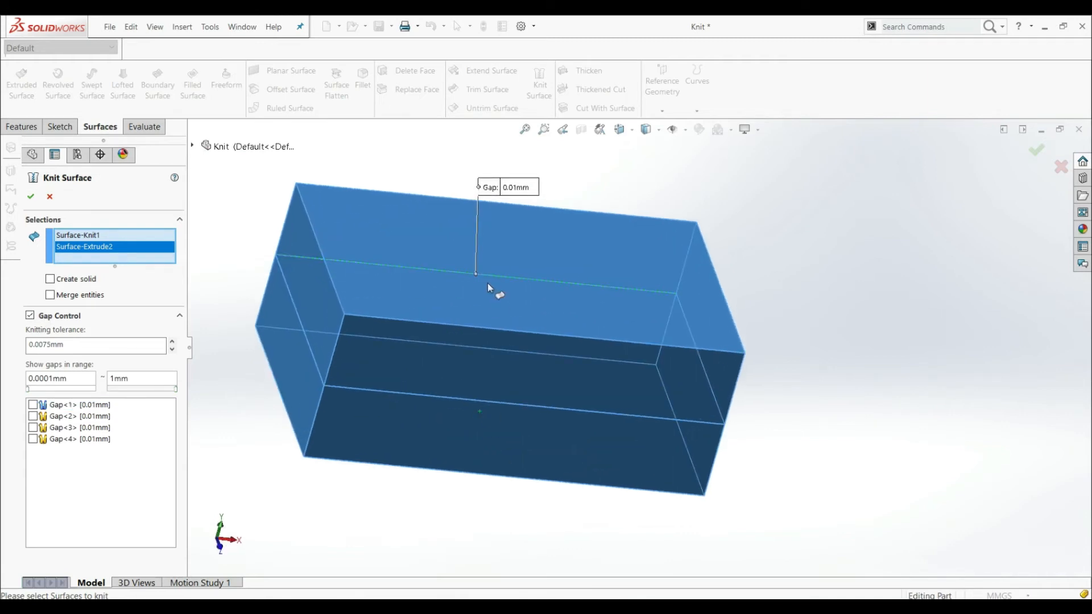
left_click(63, 416)
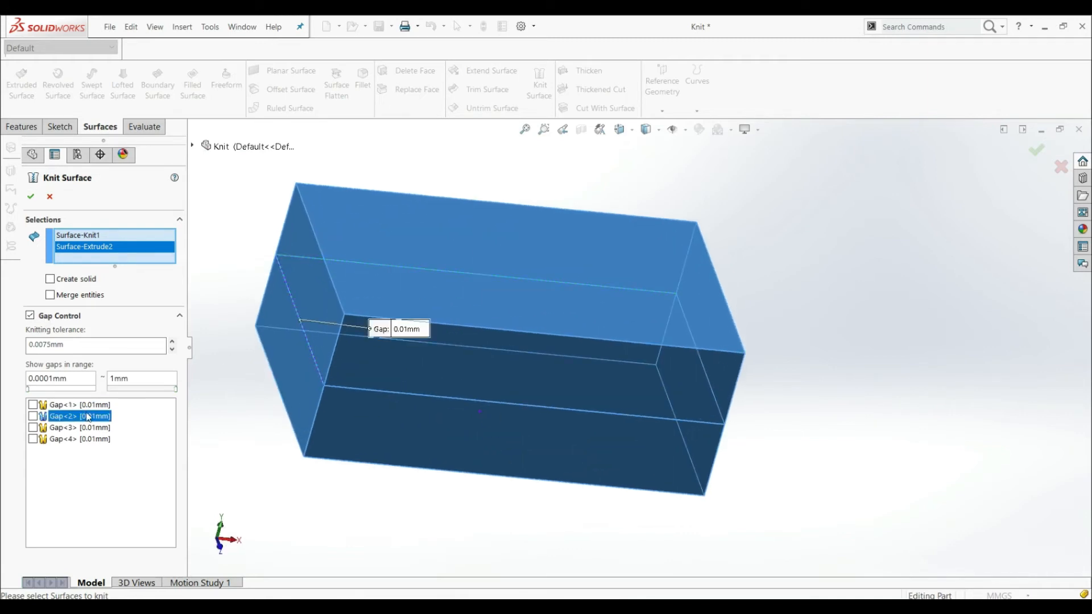
left_click(71, 427)
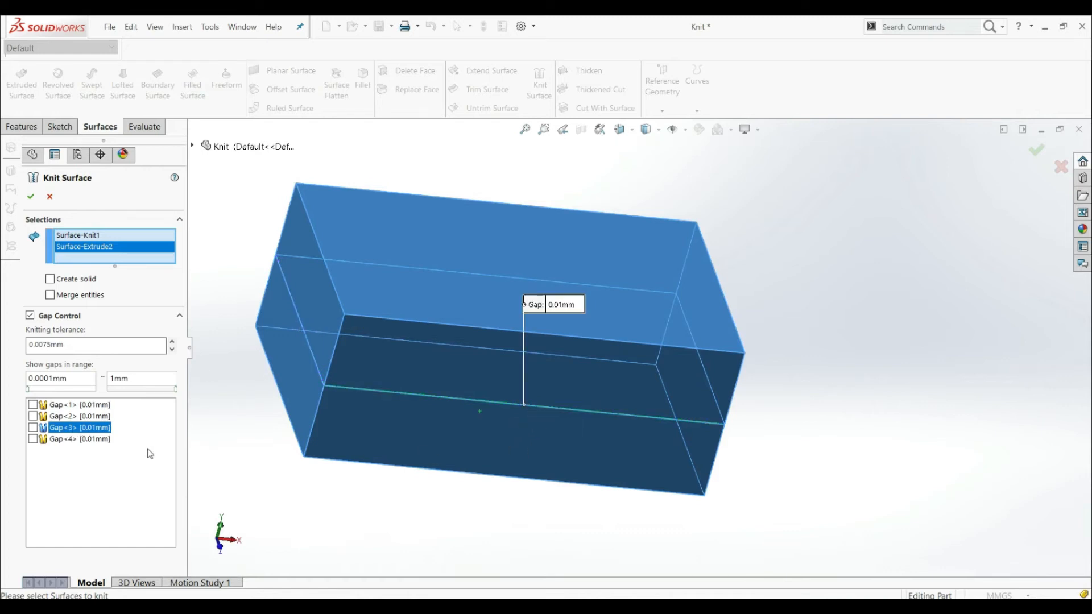
left_click(83, 439)
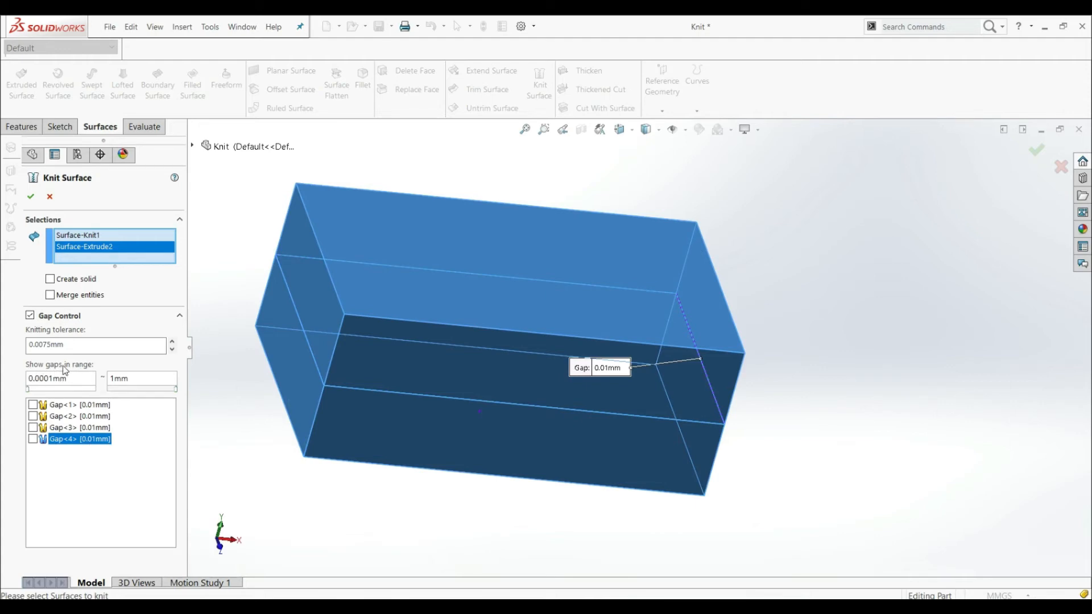
left_click(48, 378)
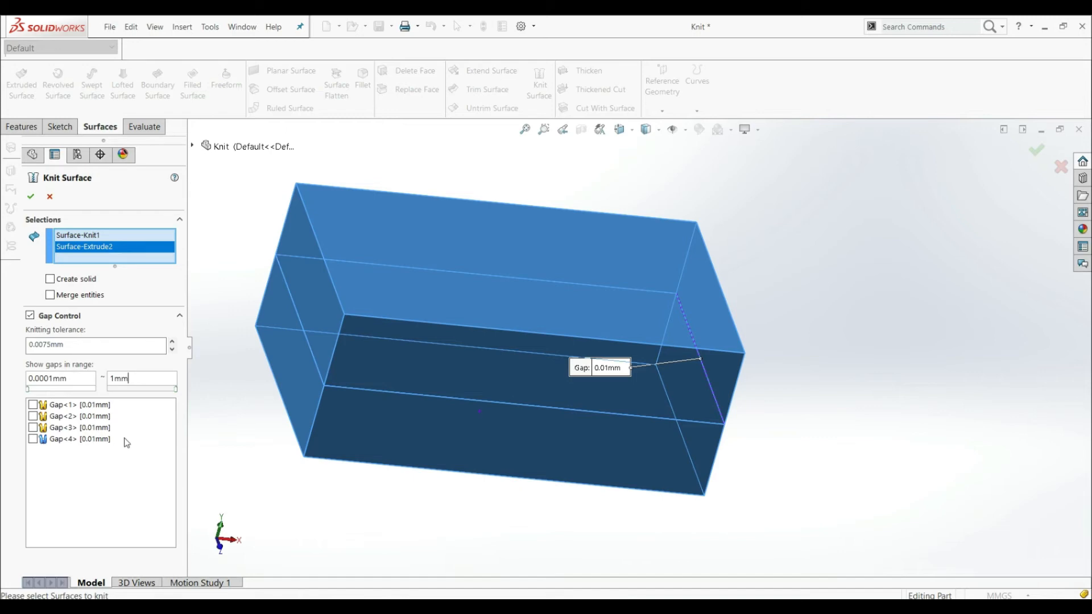
Mark all four gaps for closing and knit the lower body with the upper extruded surface
left_click(32, 405)
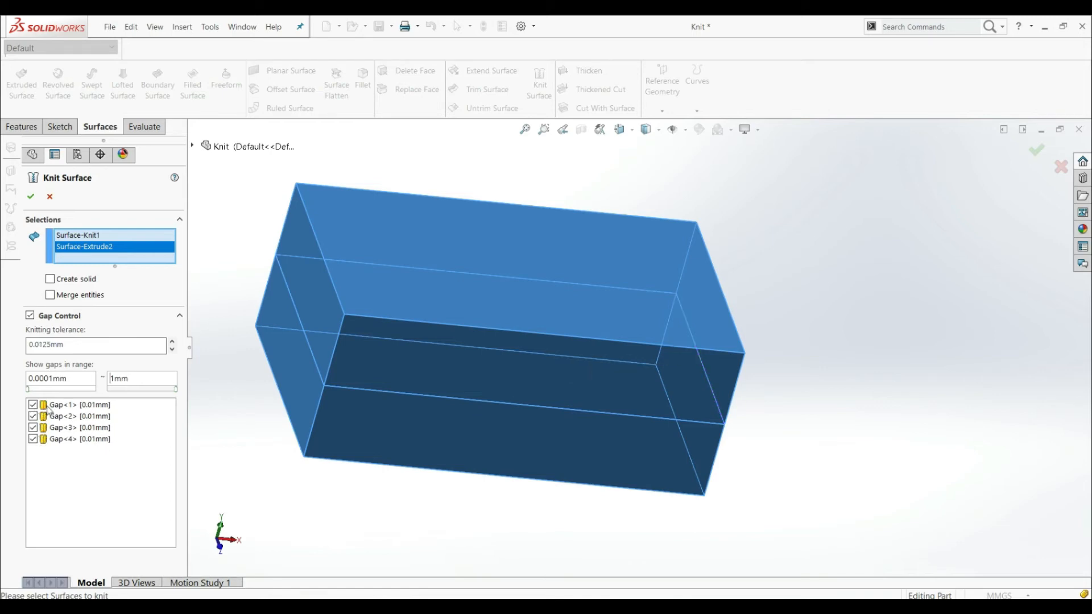
scroll(326, 311, "up", 3)
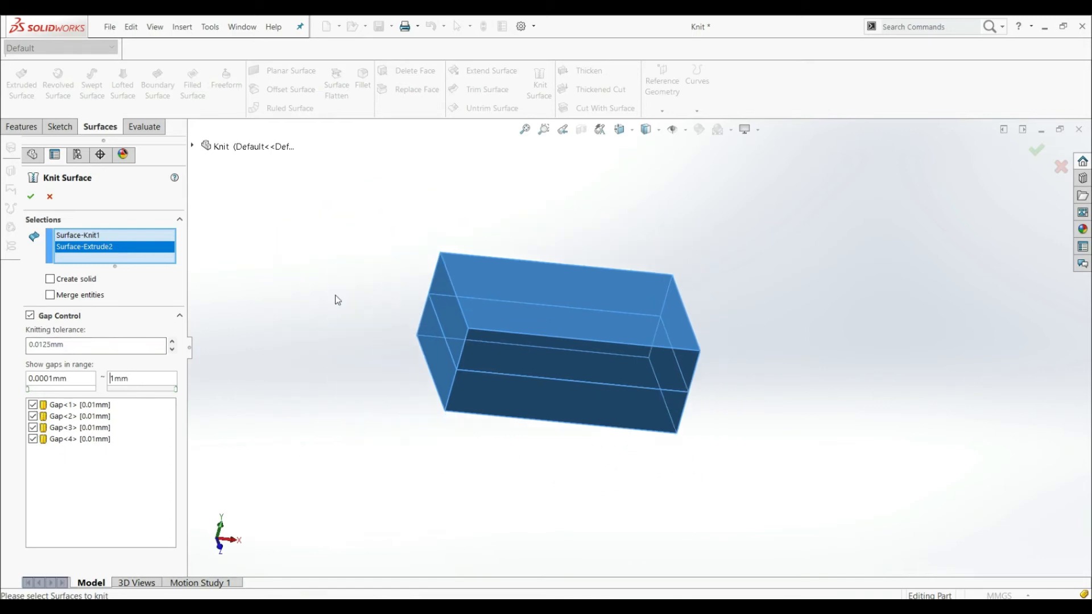
scroll(340, 294, "down", 1)
left_click(31, 196)
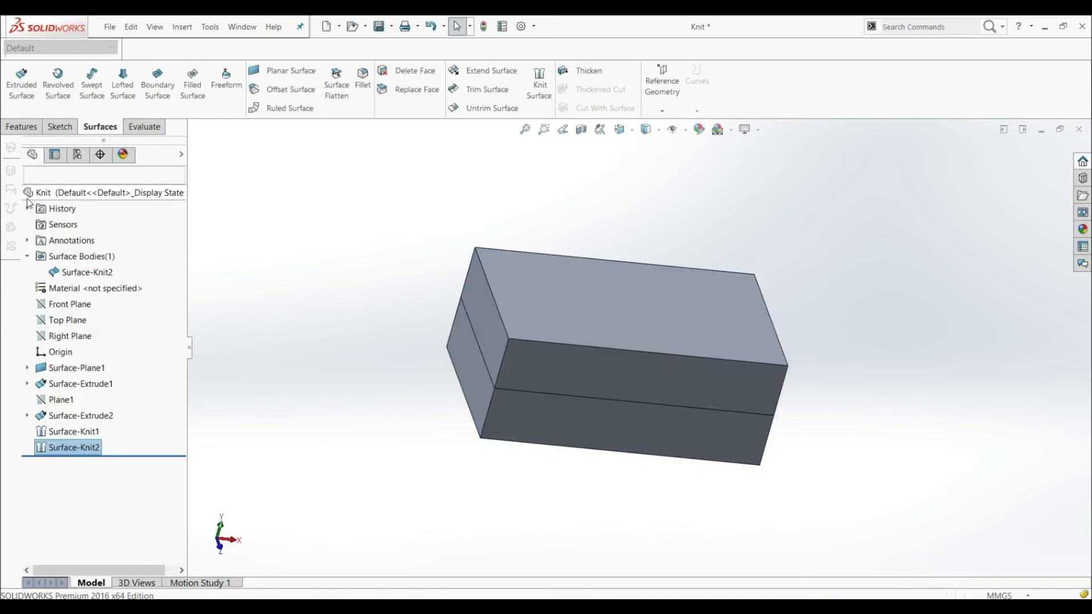
Inspect the single knitted surface body from below and above
scroll(721, 399, "down", 1)
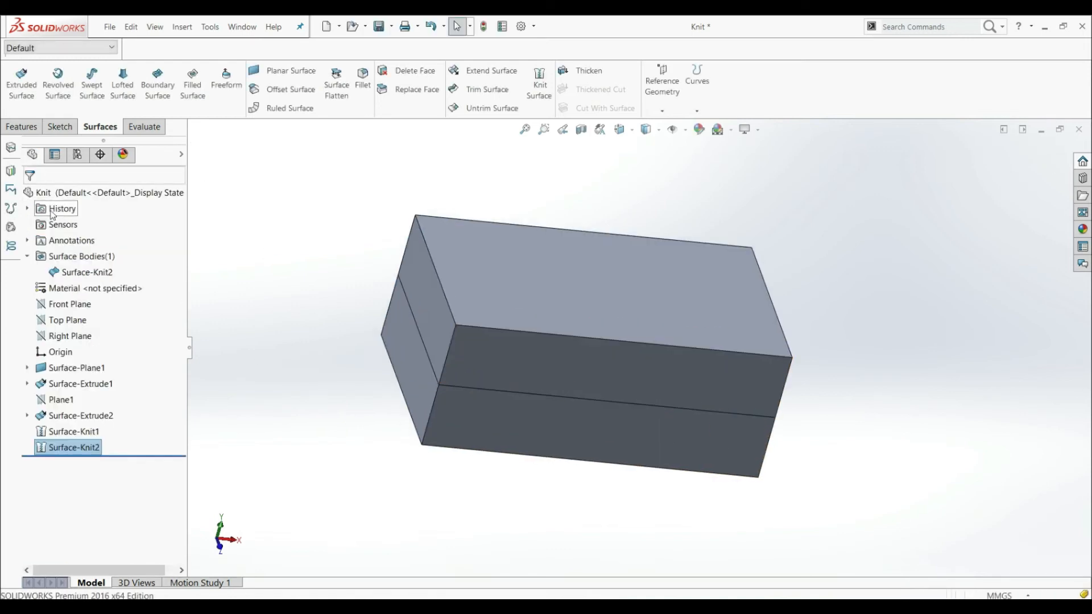
left_click(80, 272)
middle_click_drag(536, 438, 522, 330)
middle_click_drag(768, 382, 758, 463)
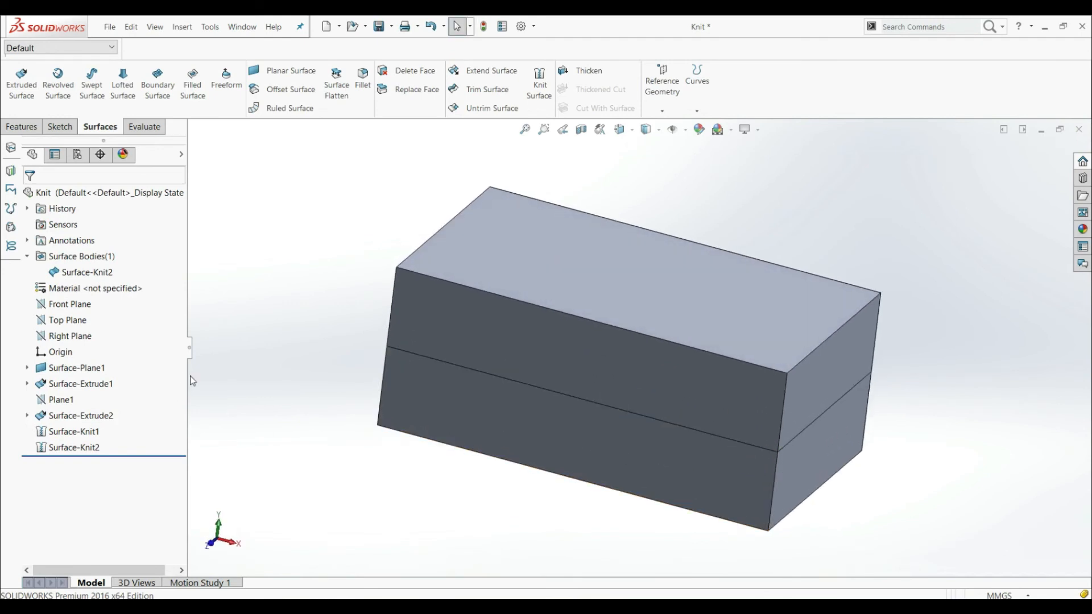
Edit the second knit feature, Surface-Knit2, to merge entities so the coplanar faces of the box combine
right_click(85, 448)
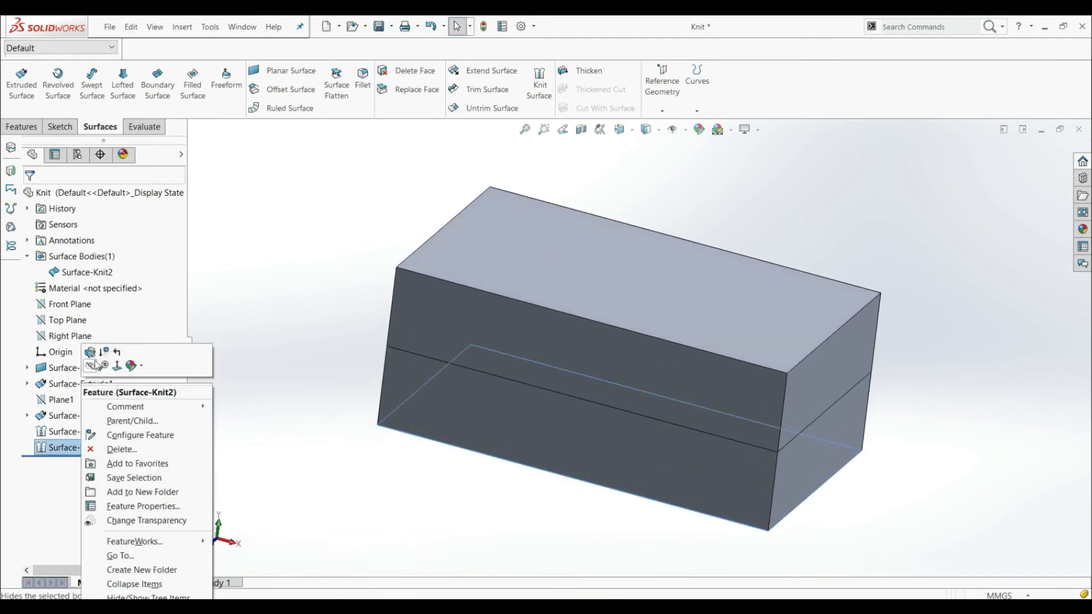
left_click(88, 353)
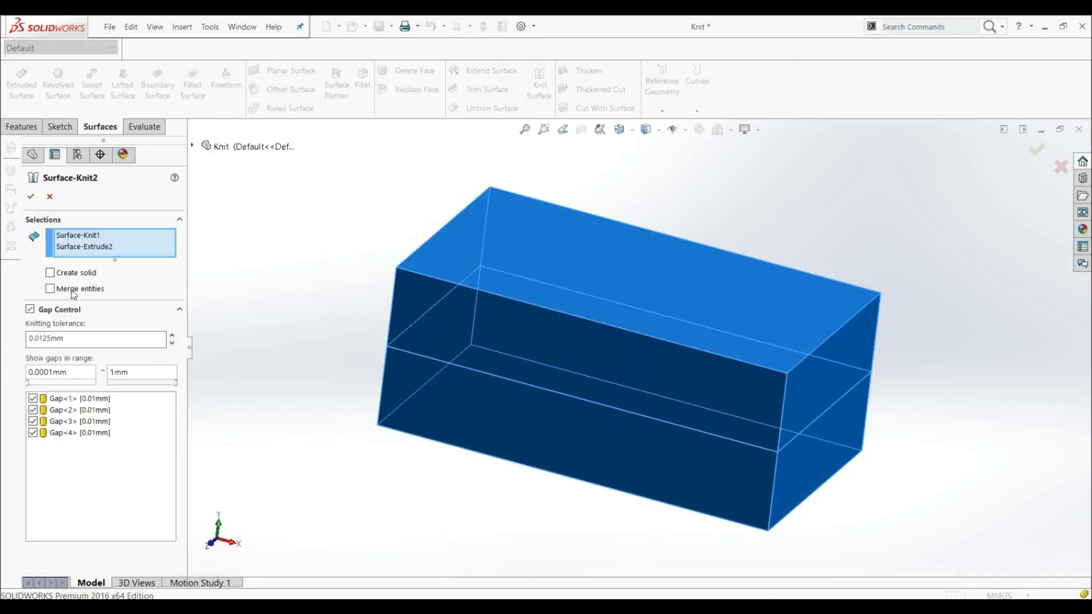
left_click(69, 291)
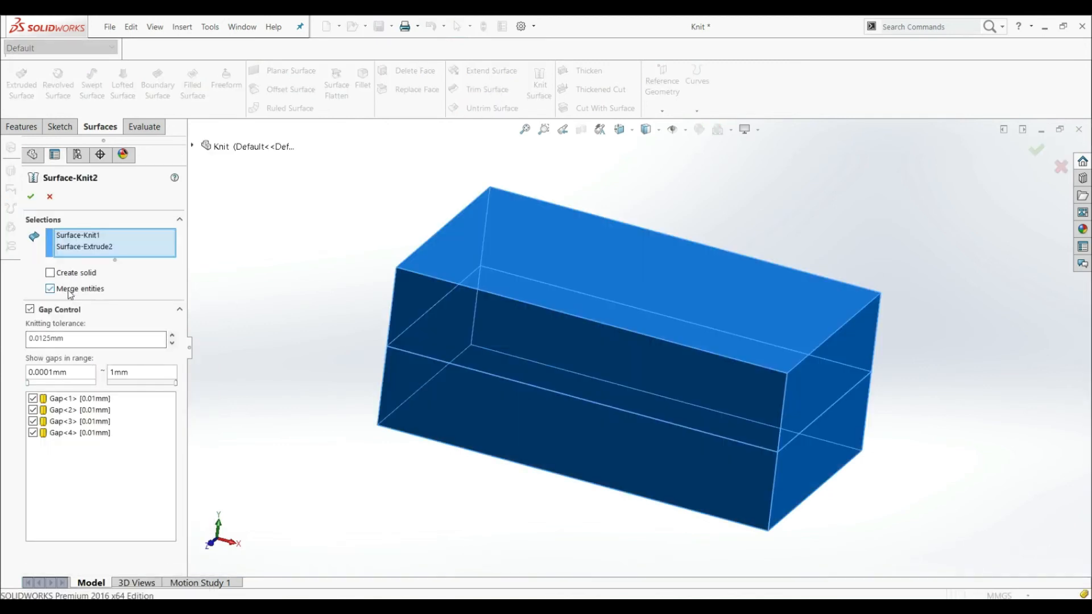
left_click(30, 197)
Examine the merged box from several sides and inside with a planar section on the Front Plane offset -1 mm, and leave the section view
middle_click_drag(337, 323, 523, 320)
left_click(524, 320)
middle_click_drag(486, 375, 434, 429)
left_click(427, 474)
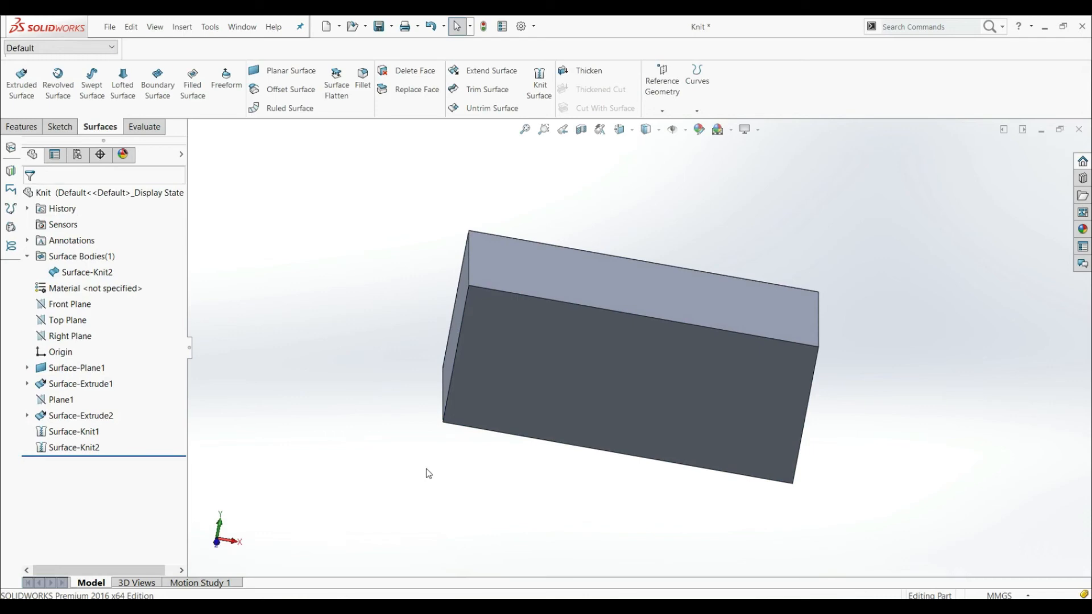
left_click(582, 130)
middle_click_drag(485, 224, 486, 246)
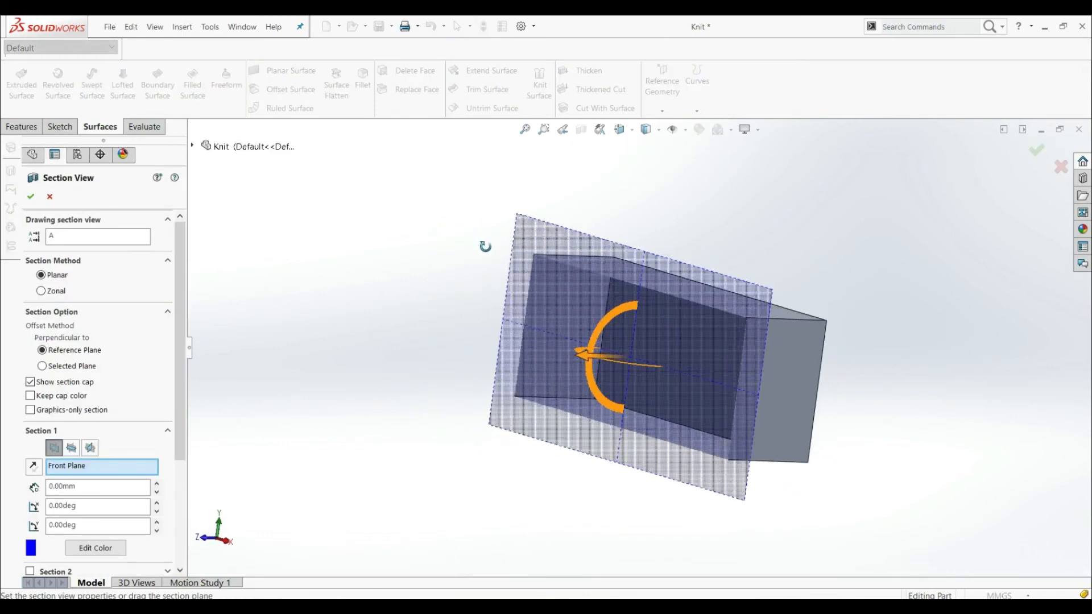
mouse_move(581, 357)
left_mouse_down()
mouse_move(517, 360)
mouse_move(599, 359)
mouse_move(586, 357)
left_mouse_up()
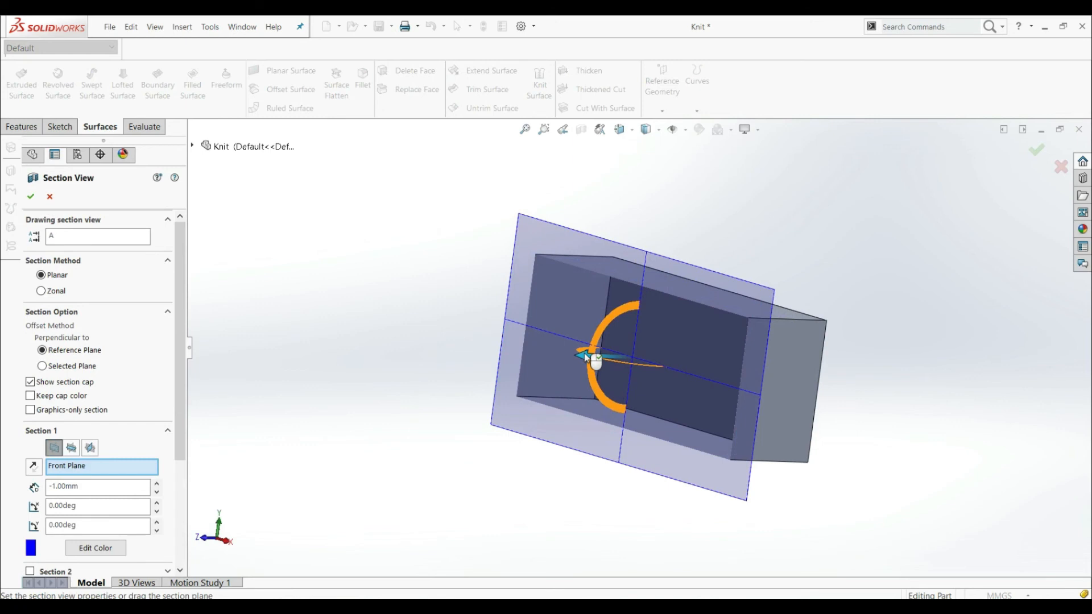
left_click(50, 196)
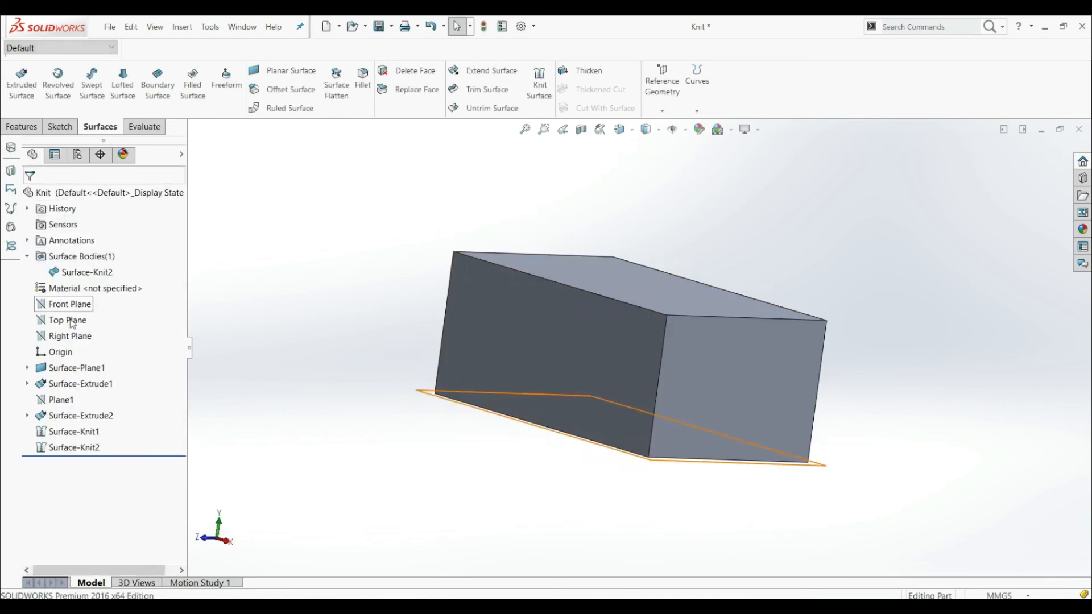
Edit Surface-Knit2 to create a solid from the closed knitted surfaces
right_click(54, 455)
left_click(66, 355)
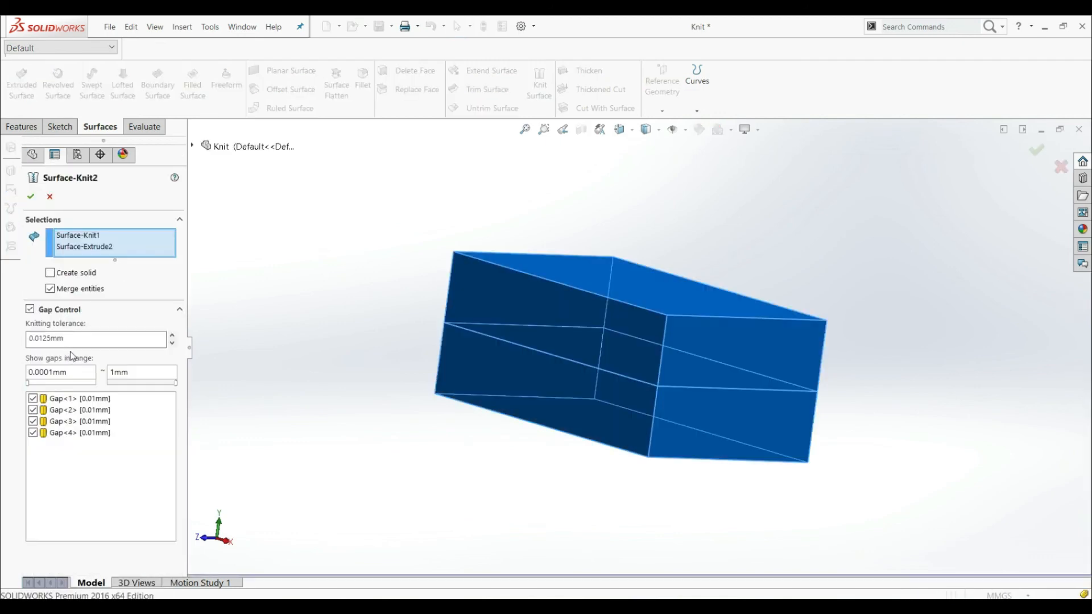
left_click(51, 273)
left_click(30, 196)
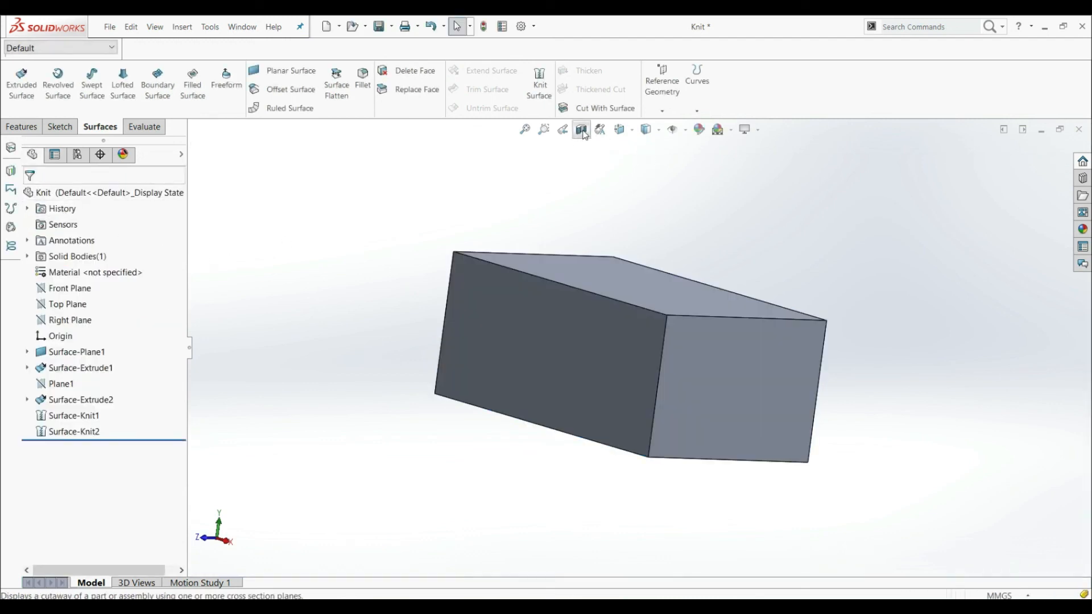
Examine the inside of the solid box with a planar section view on the Front Plane offset 8 mm
left_click(581, 130)
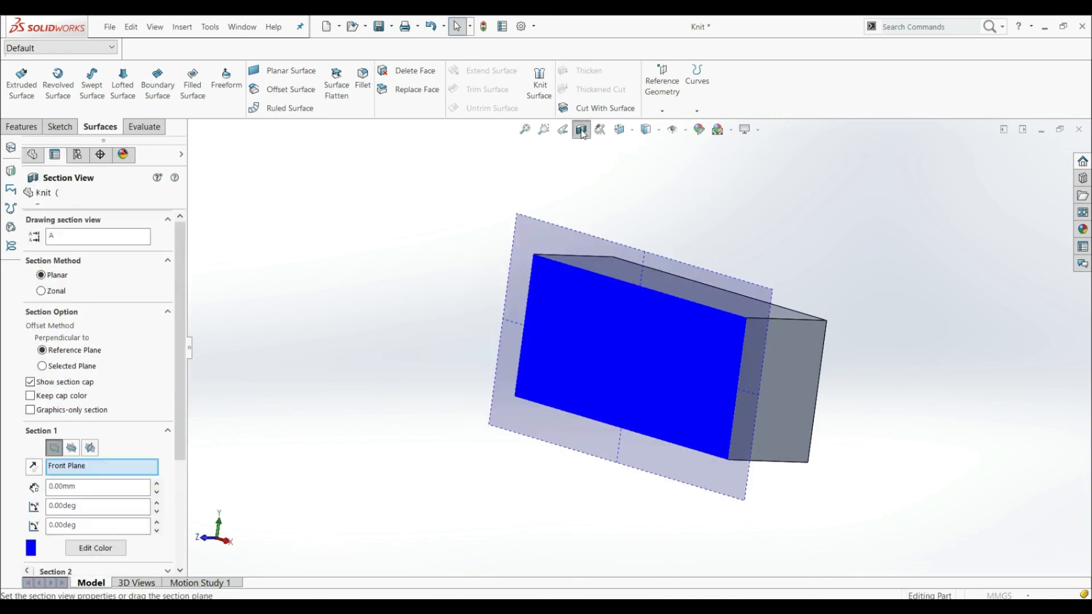
left_click_drag(587, 363, 563, 354)
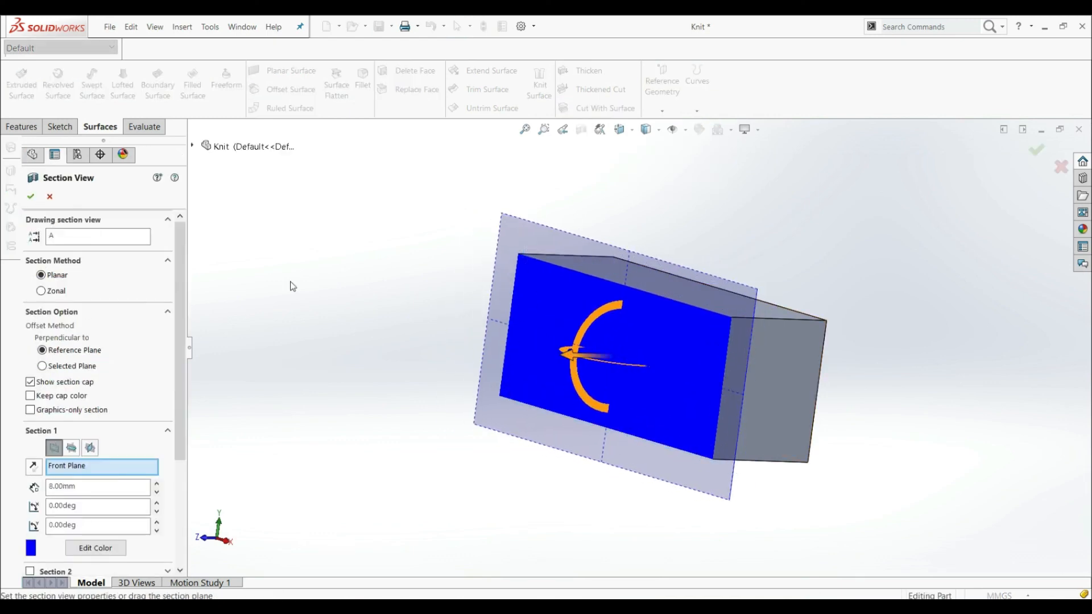